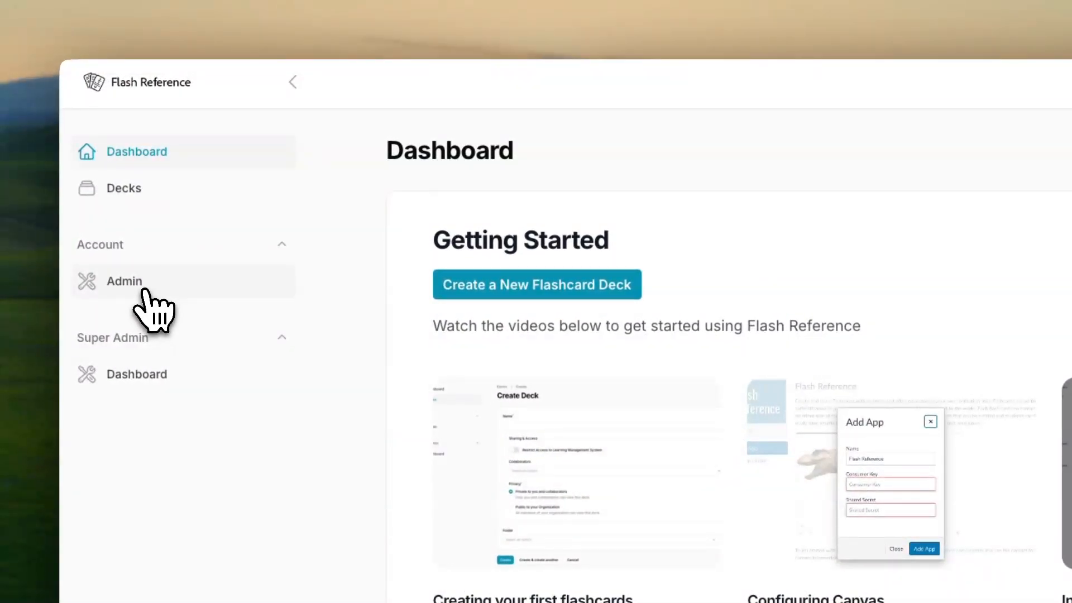
Open the admin settings in Flash Reference and copy the production consumer key.
{"action": "left_click", "coordinate": [146, 290]}
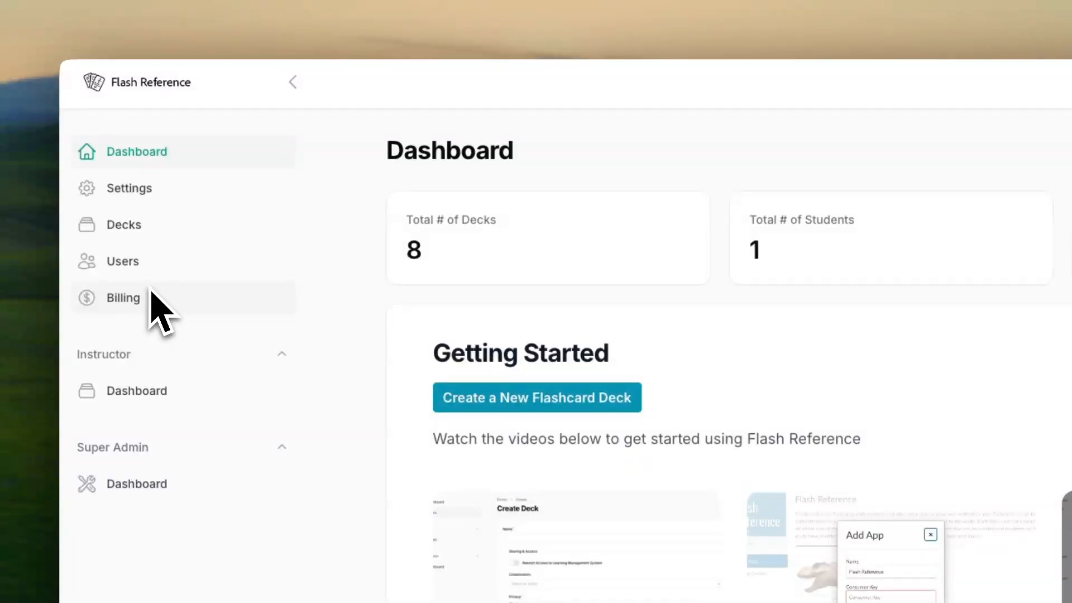
{"action": "left_click", "coordinate": [159, 196]}
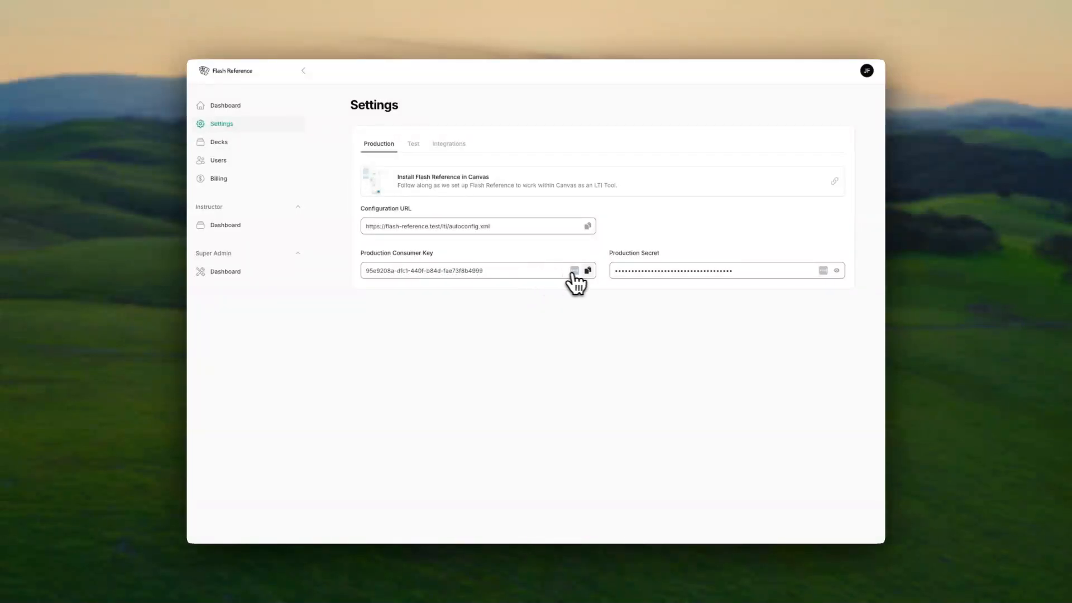
{"action": "left_click", "coordinate": [588, 270]}
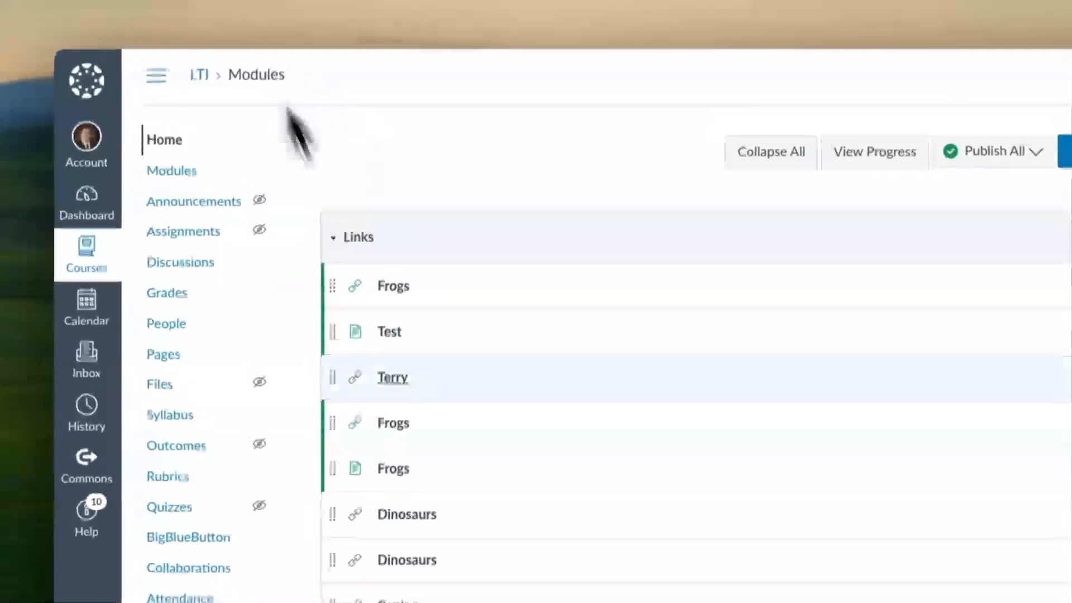
Switch to the Canvas course settings, filter the external apps by "flash" and open the Flash Reference app.
{"action": "left_click", "coordinate": [202, 388]}
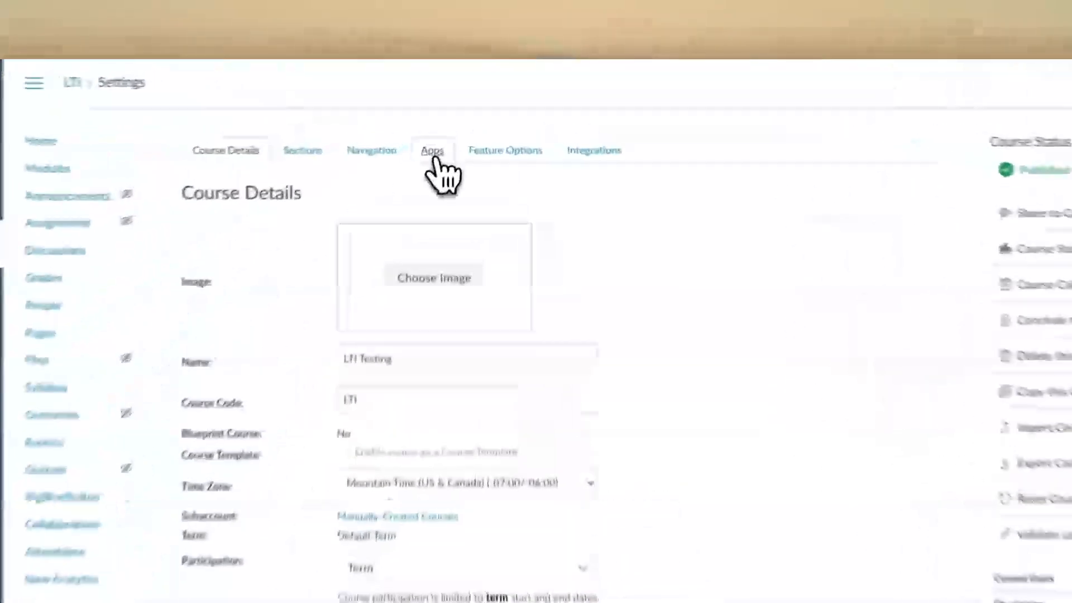
{"action": "left_click", "coordinate": [460, 111]}
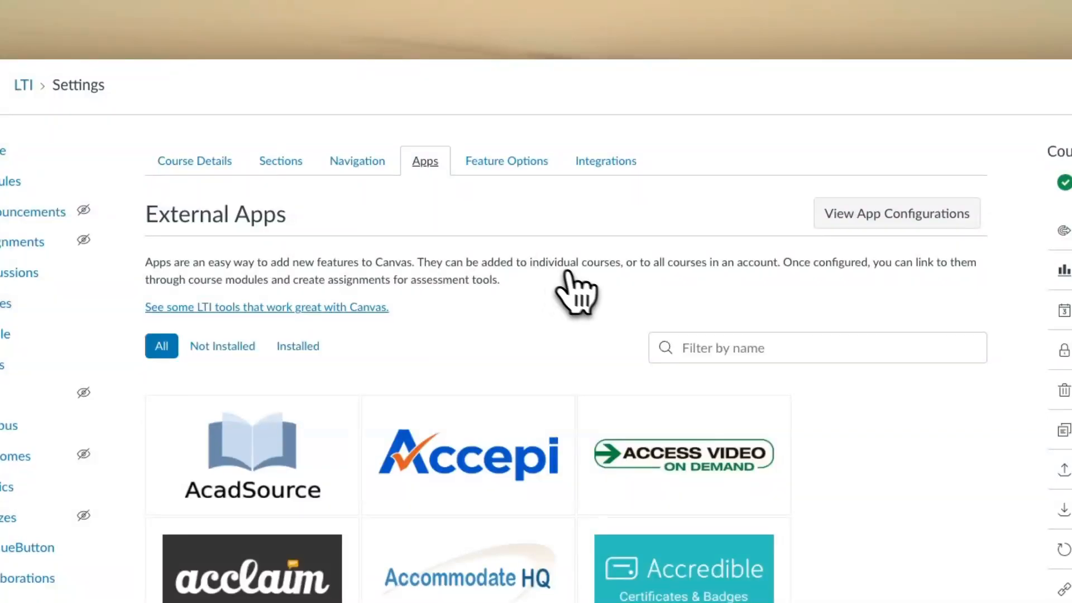
{"action": "left_click", "coordinate": [695, 329]}
{"action": "type", "text": "flas"}
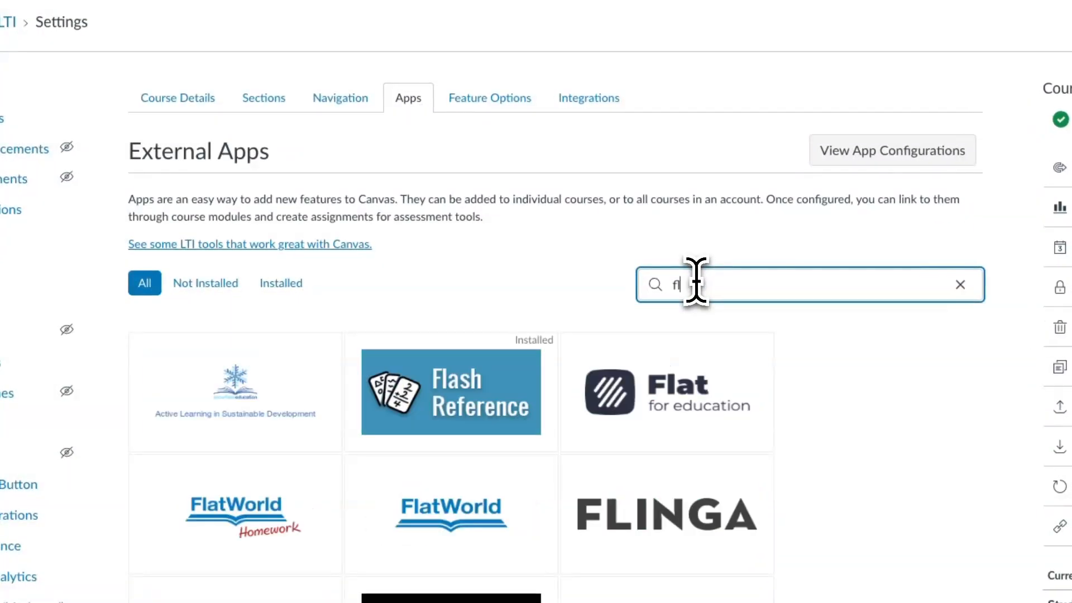
{"action": "type", "text": "h"}
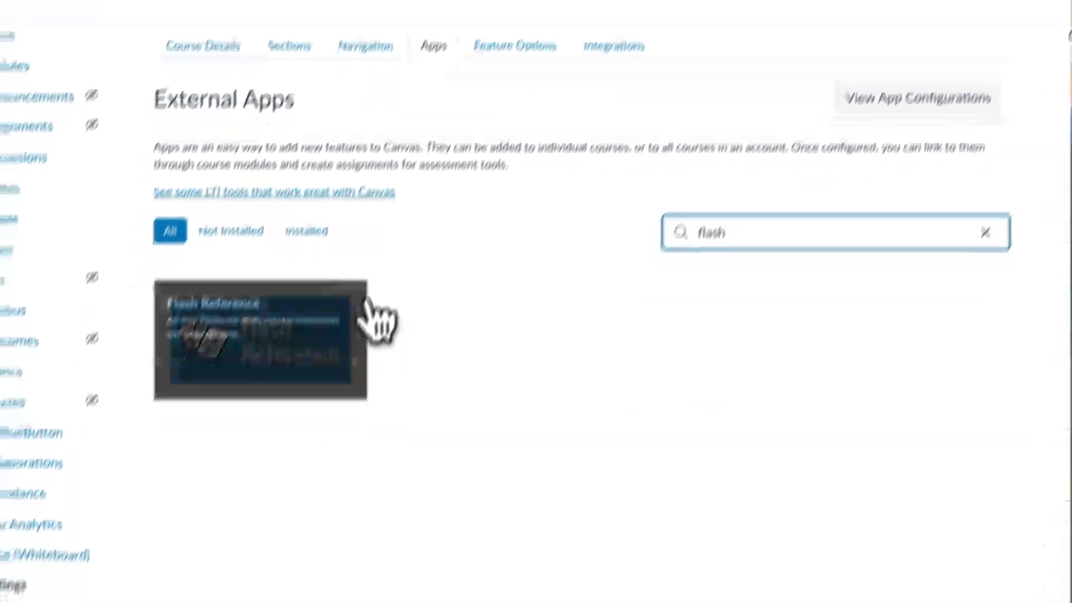
{"action": "left_click", "coordinate": [315, 403]}
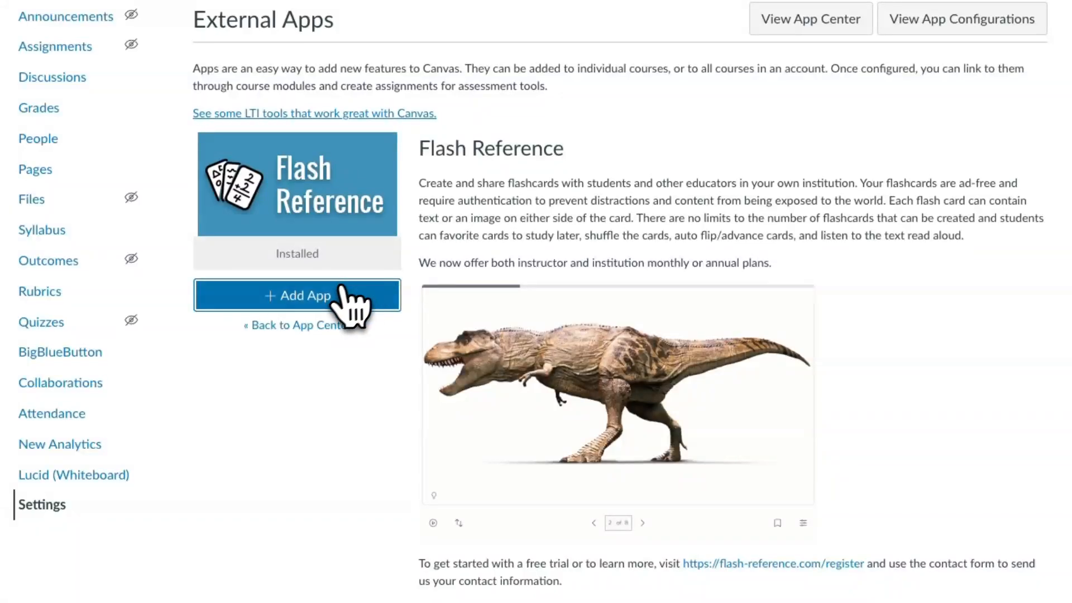
Start adding the Flash Reference app, paste the copied key as its consumer key, and close the form without adding it.
{"action": "left_click", "coordinate": [348, 308]}
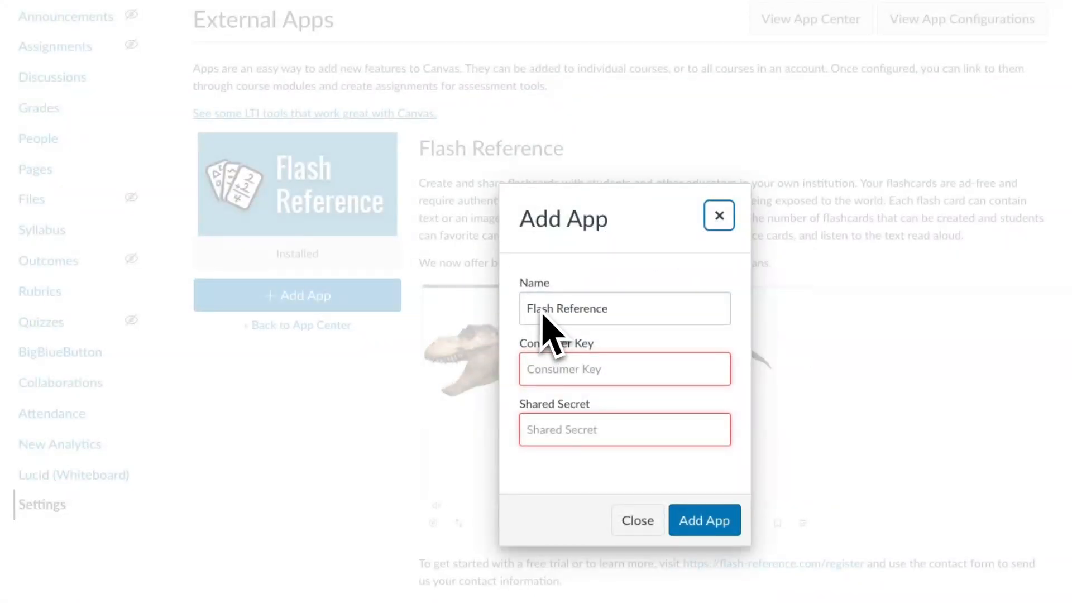
{"action": "left_click", "coordinate": [611, 379]}
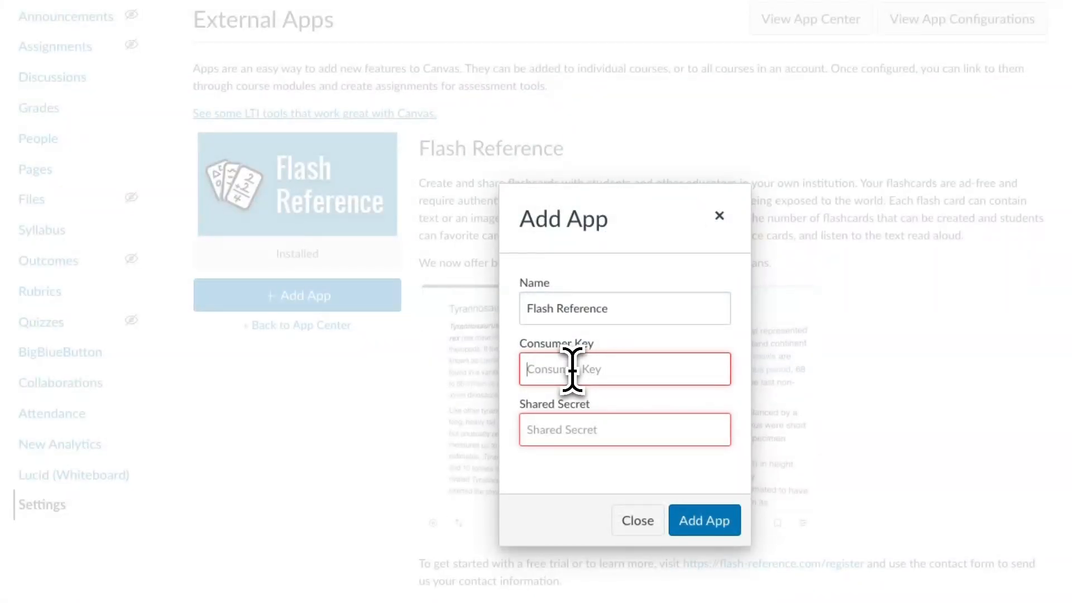
{"action": "key", "text": "ctrl+v"}
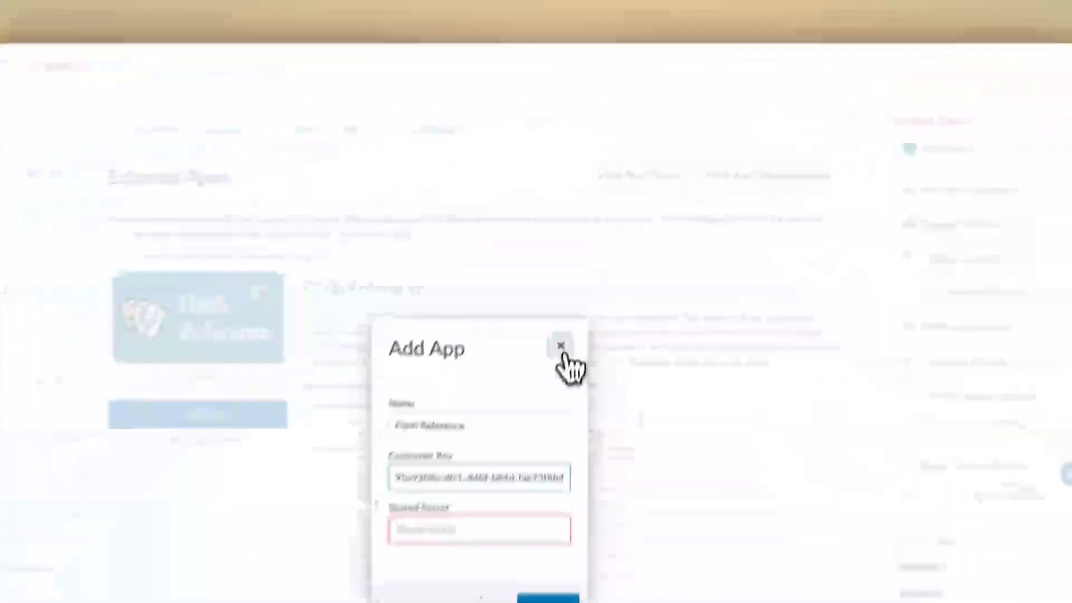
{"action": "left_click", "coordinate": [561, 347]}
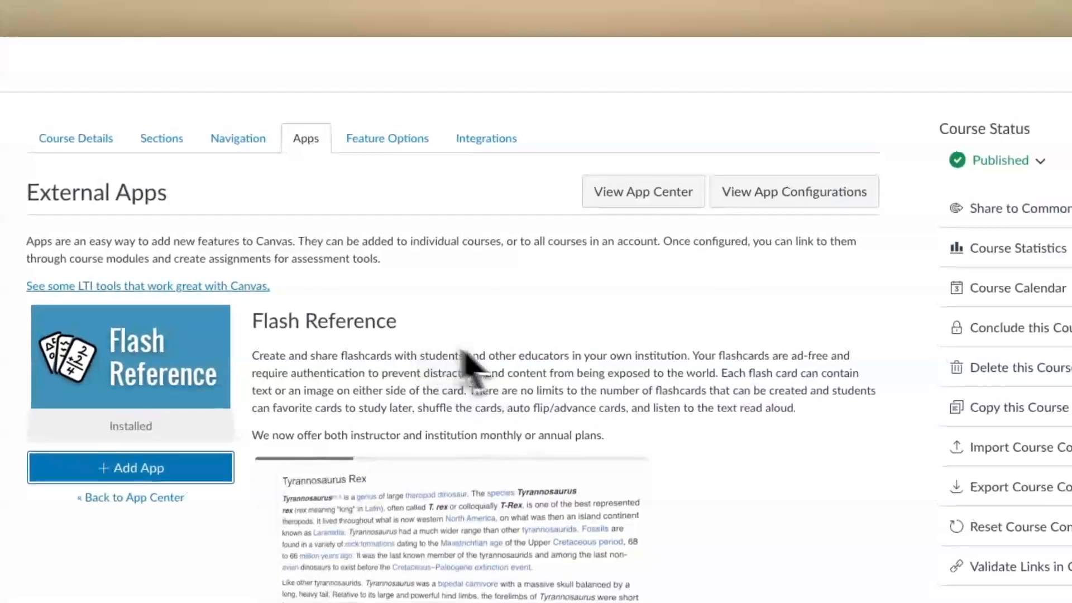
Start a new app from the course's app configurations with the configuration type By URL.
{"action": "left_click", "coordinate": [751, 192]}
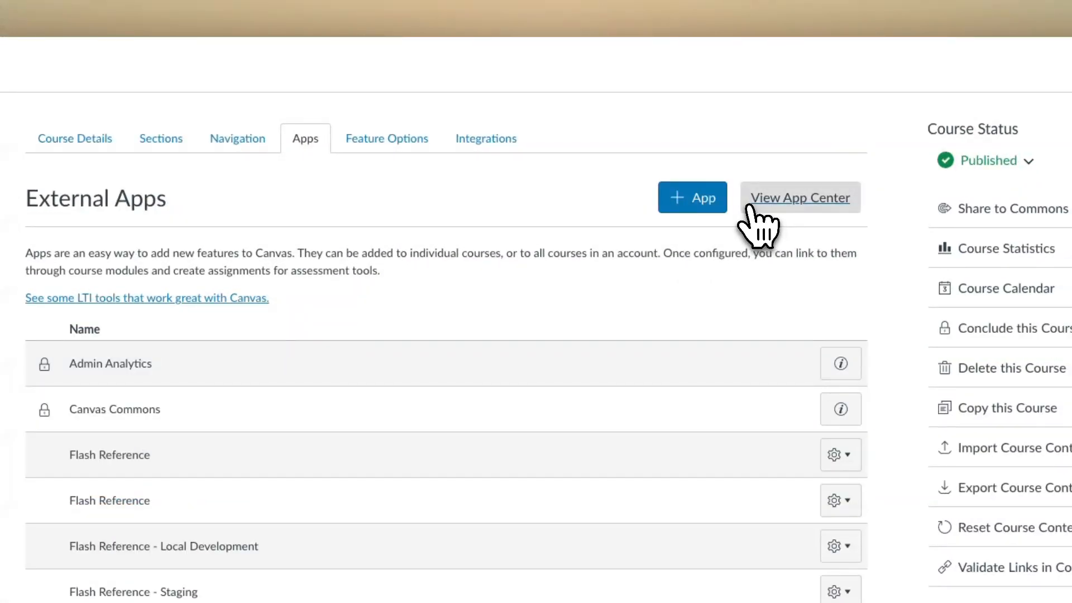
{"action": "left_click", "coordinate": [716, 204]}
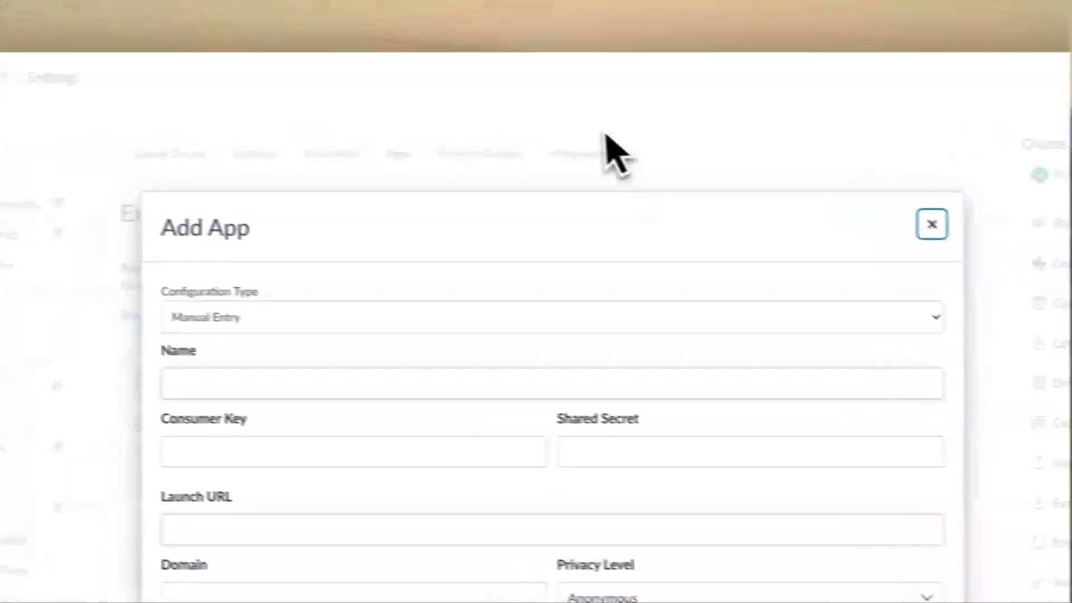
{"action": "left_click", "coordinate": [416, 291]}
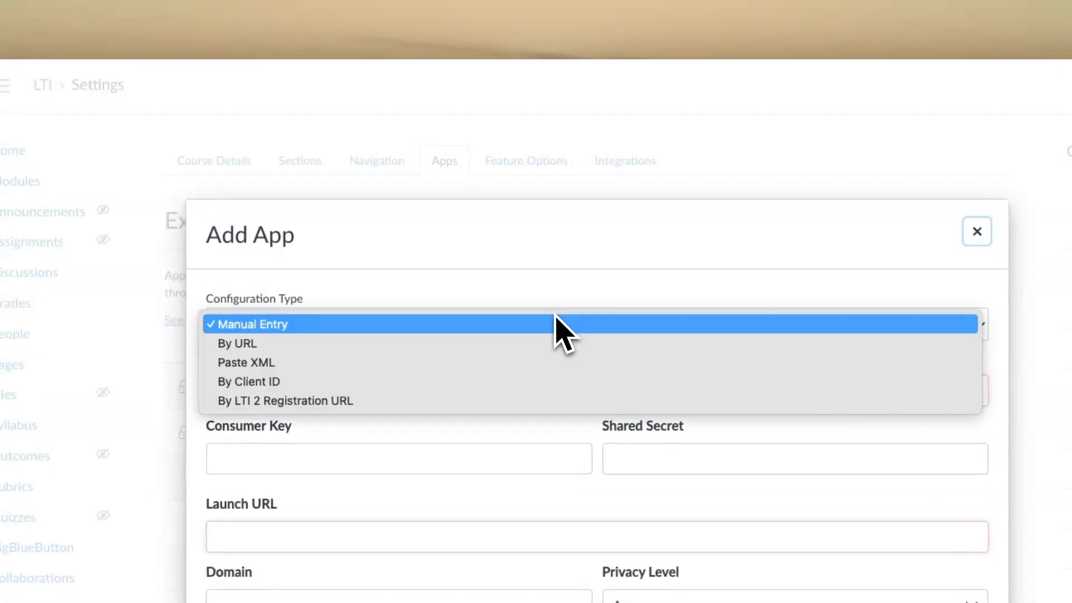
{"action": "left_click", "coordinate": [353, 342]}
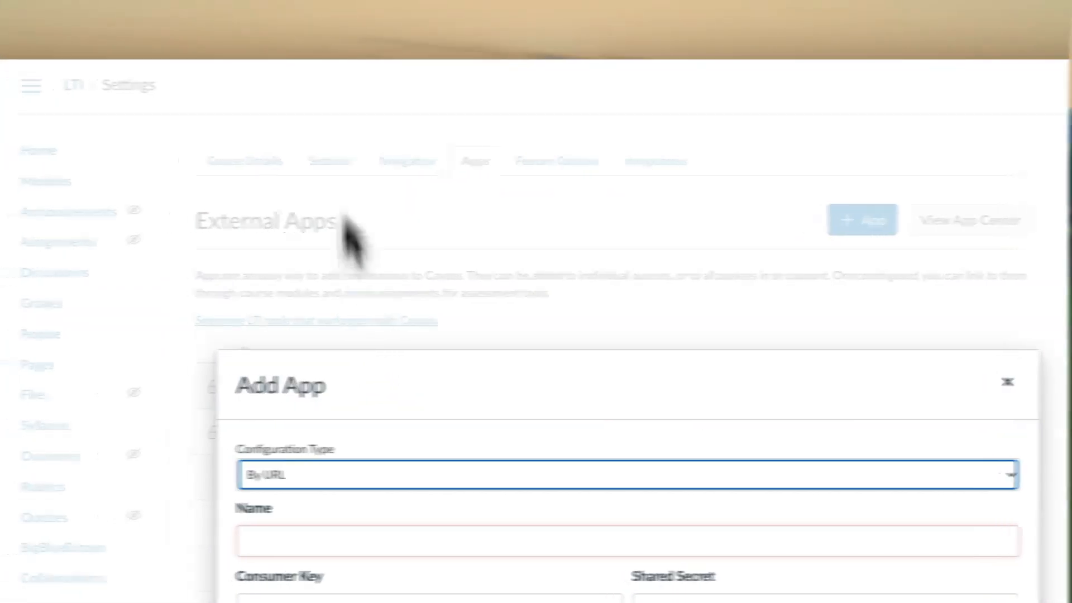
Copy the configuration URL from the Flash Reference settings into the Canvas app's Config URL, and close the form without submitting.
{"action": "left_click", "coordinate": [276, 1]}
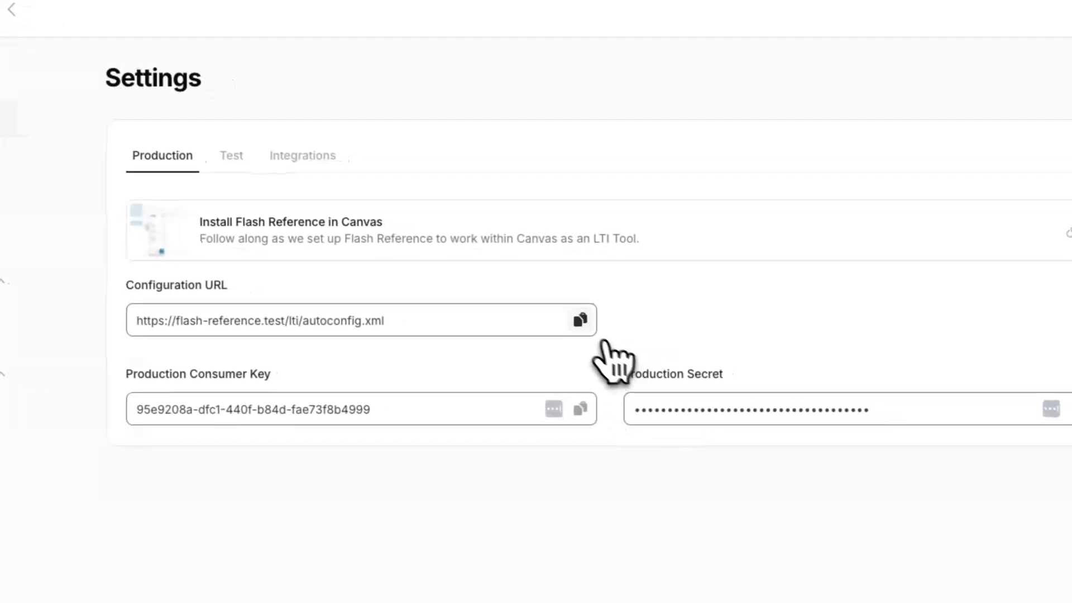
{"action": "left_click", "coordinate": [860, 392]}
{"action": "left_click", "coordinate": [384, 2]}
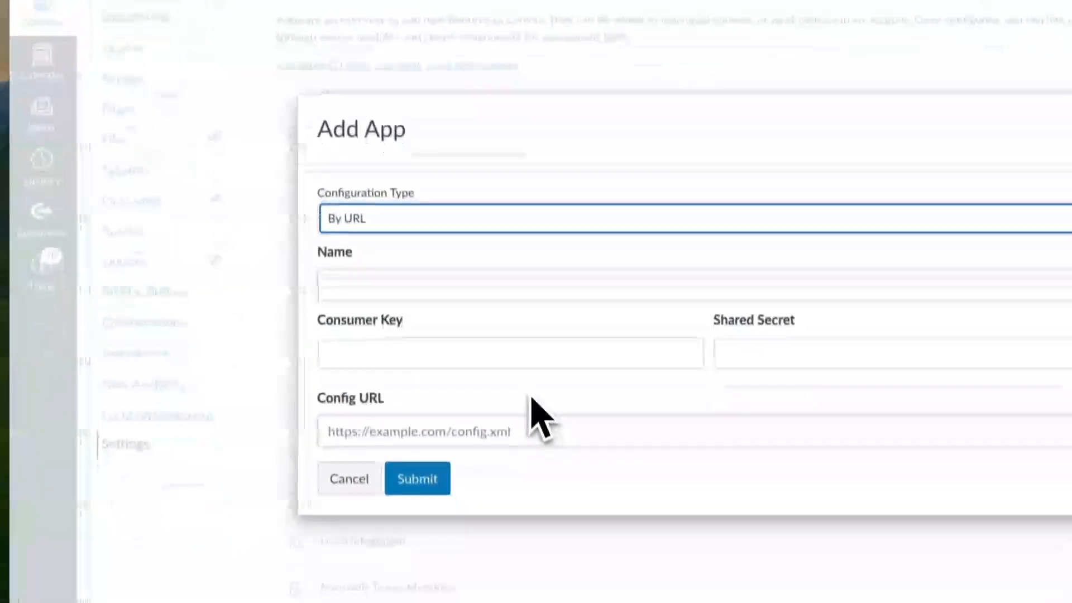
{"action": "left_click", "coordinate": [510, 431]}
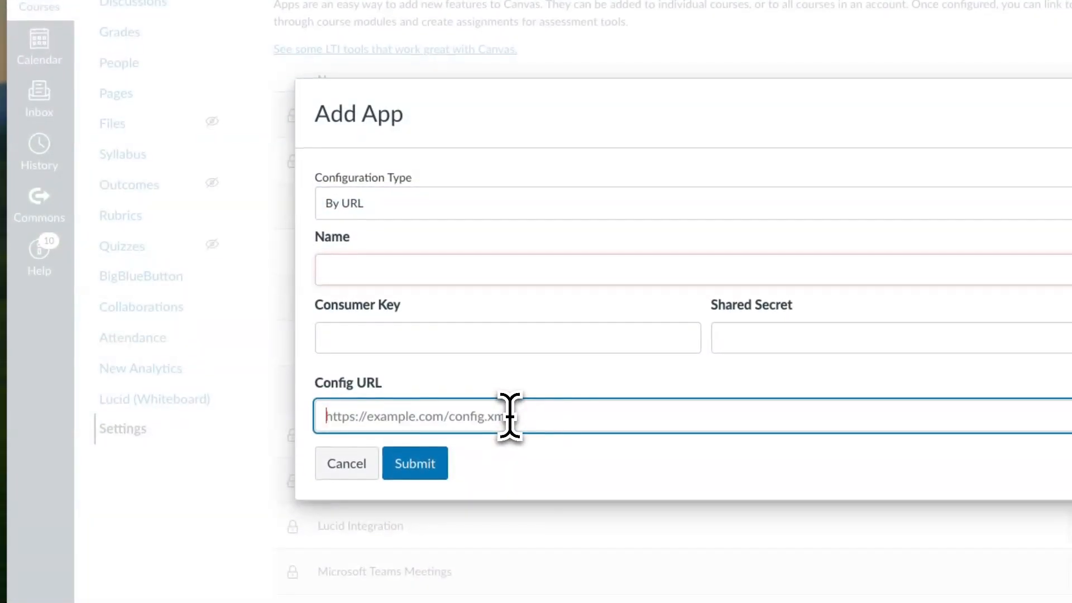
{"action": "key", "text": "ctrl+v"}
{"action": "left_click", "coordinate": [441, 269]}
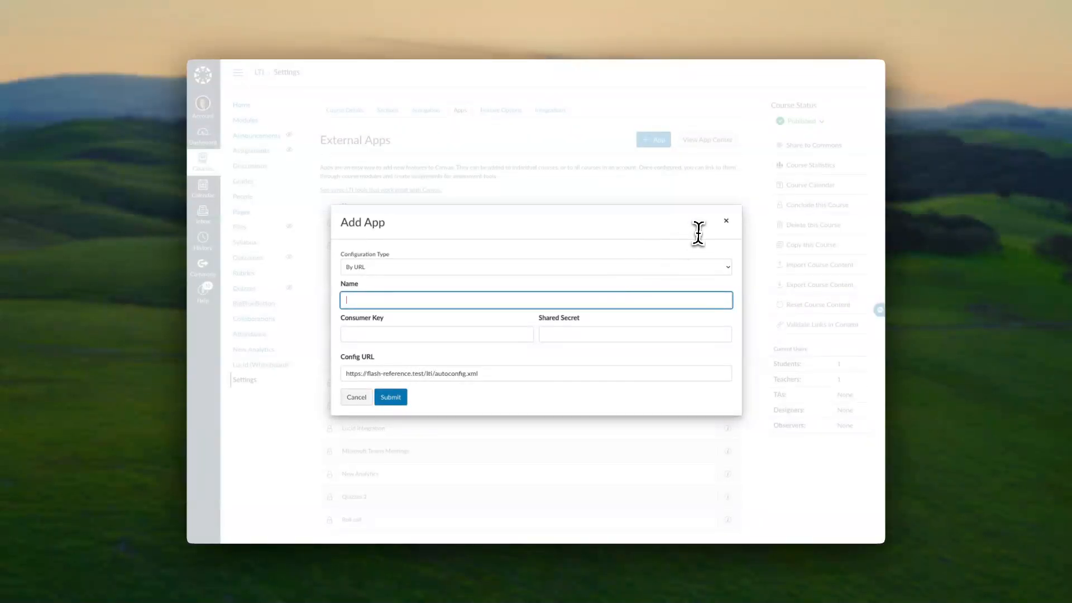
{"action": "left_click", "coordinate": [727, 222]}
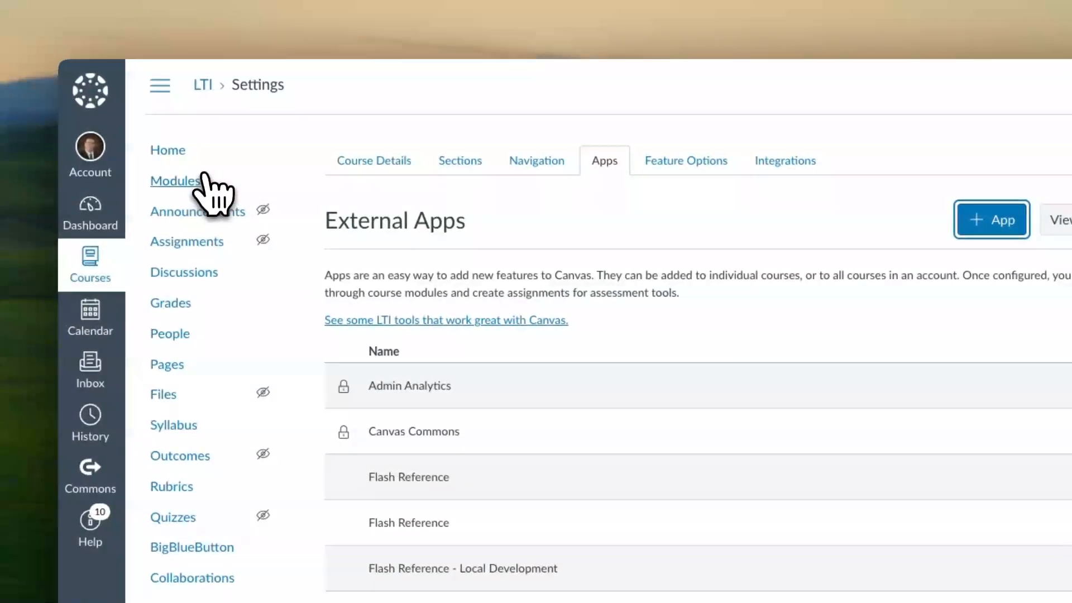
In the course modules, start adding an External Tool item to the Links module and choose Flash Reference.
{"action": "left_click", "coordinate": [202, 178]}
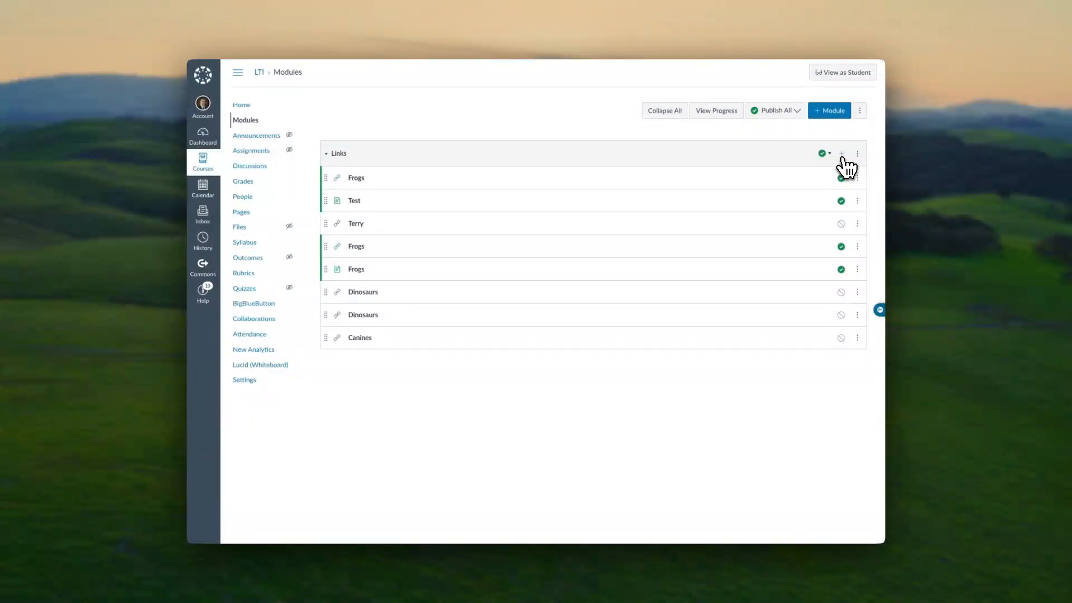
{"action": "left_click", "coordinate": [841, 156]}
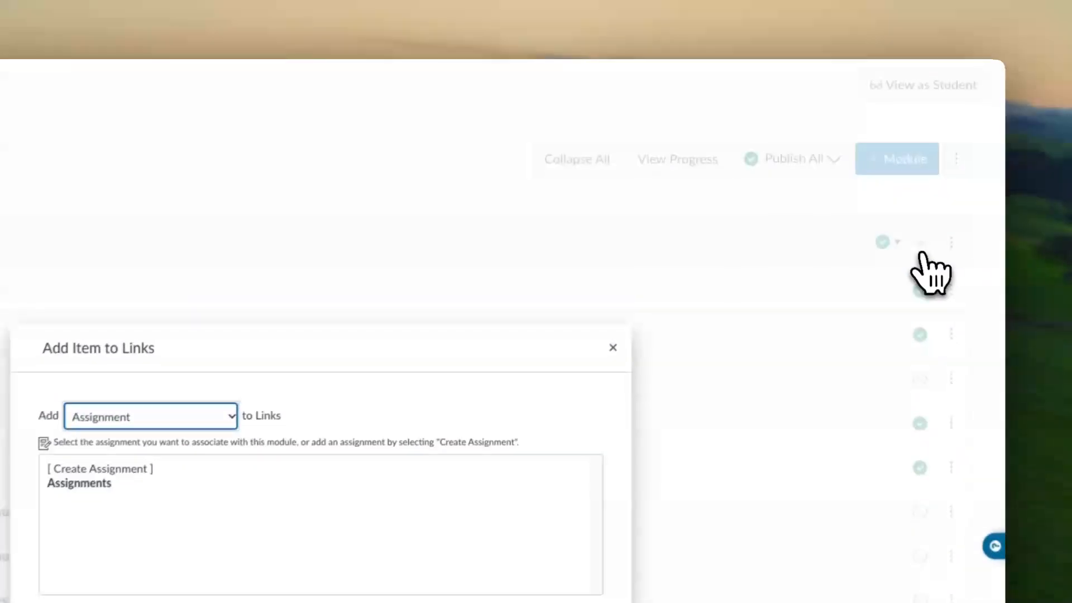
{"action": "left_click", "coordinate": [201, 417]}
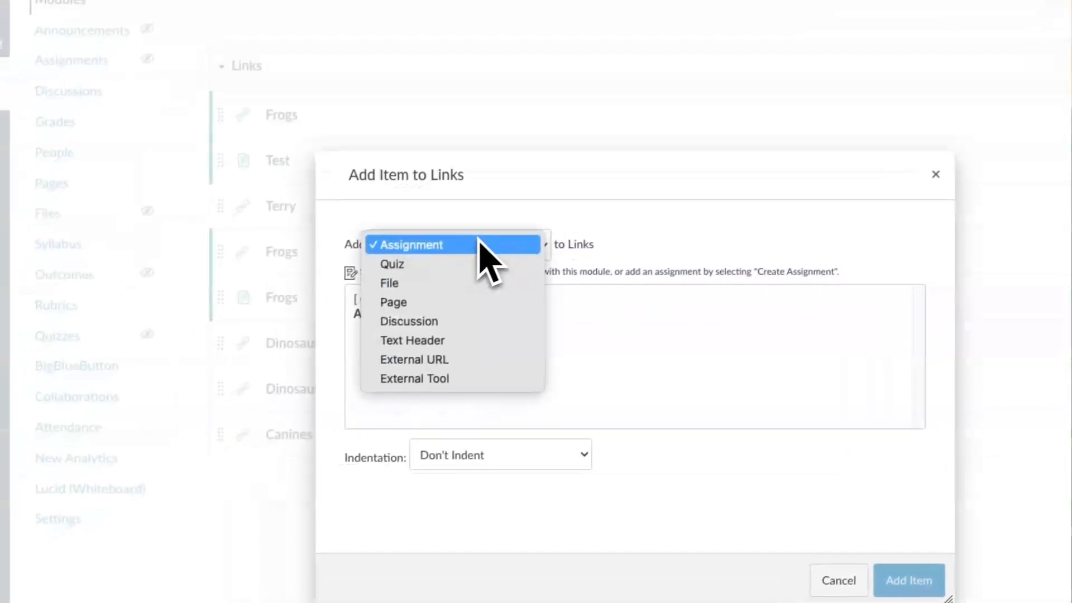
{"action": "left_click", "coordinate": [483, 373]}
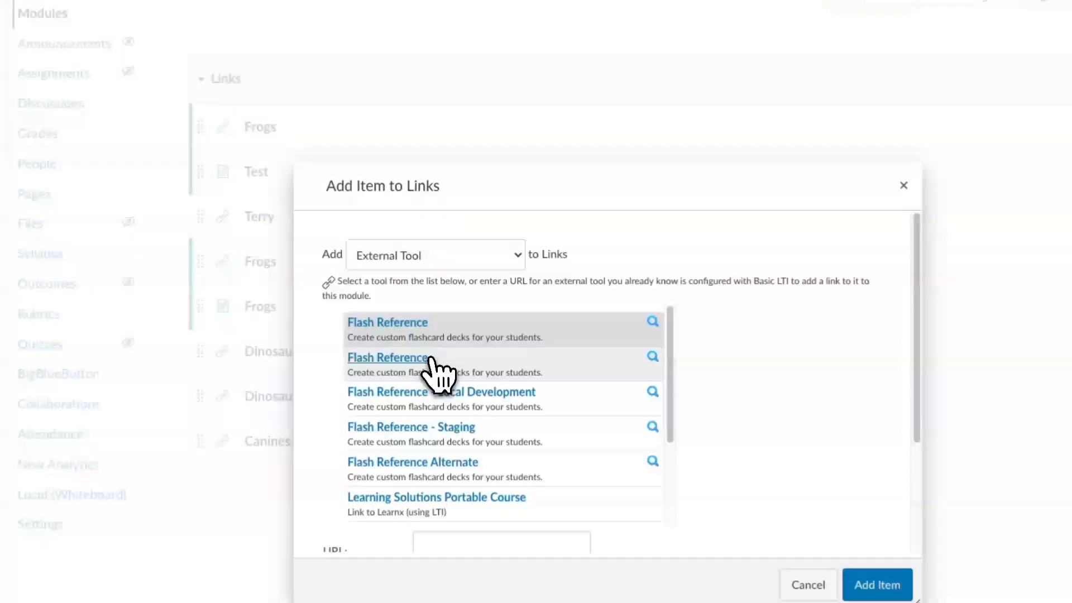
{"action": "left_click", "coordinate": [438, 296]}
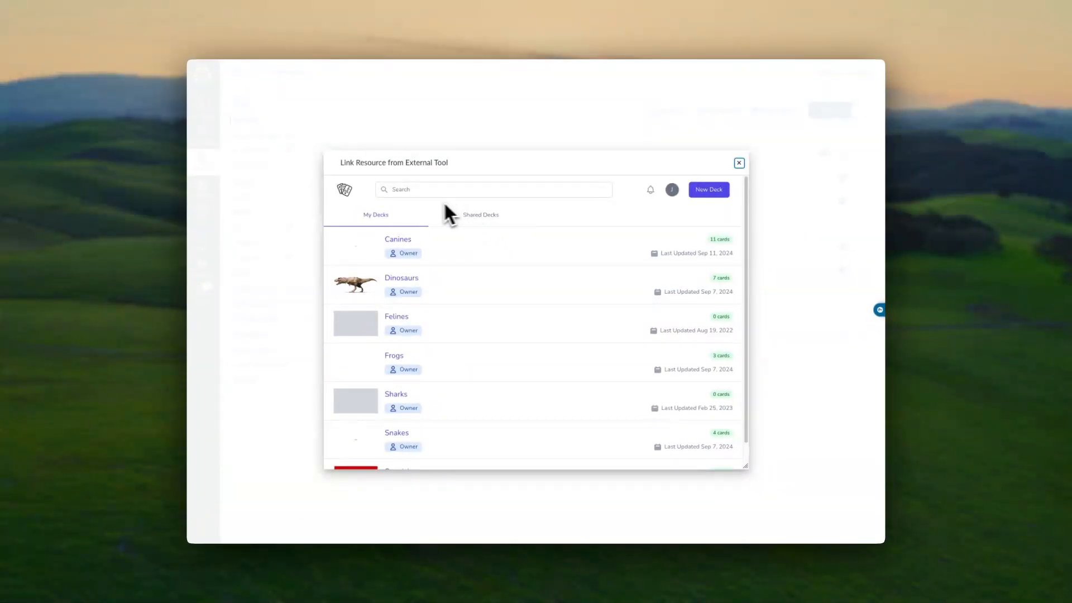
Look through the shared decks offered for linking and return to the own decks.
{"action": "left_click", "coordinate": [424, 190]}
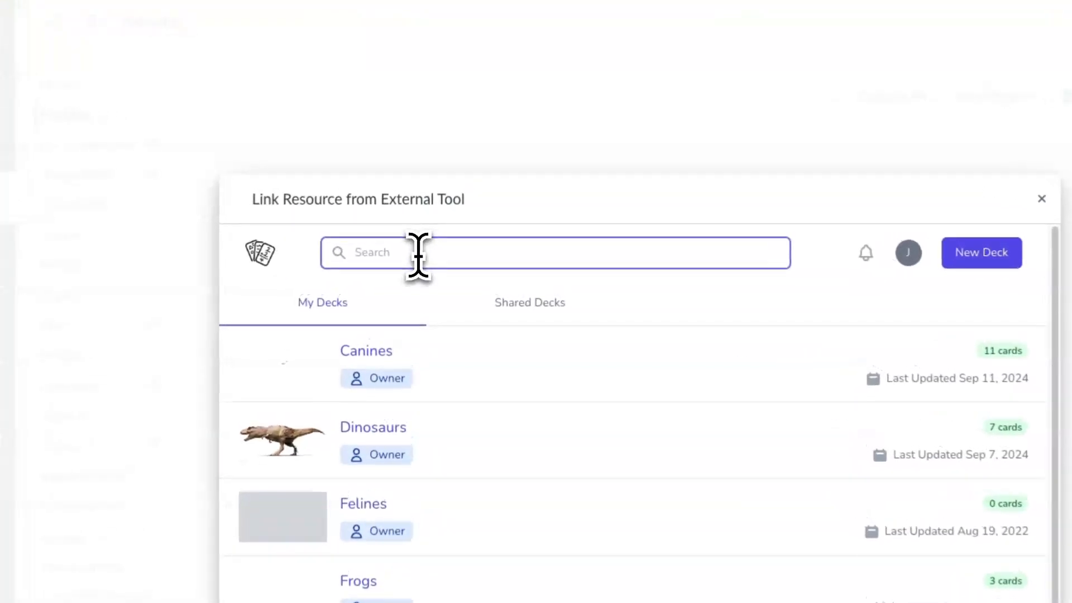
{"action": "left_click", "coordinate": [519, 317]}
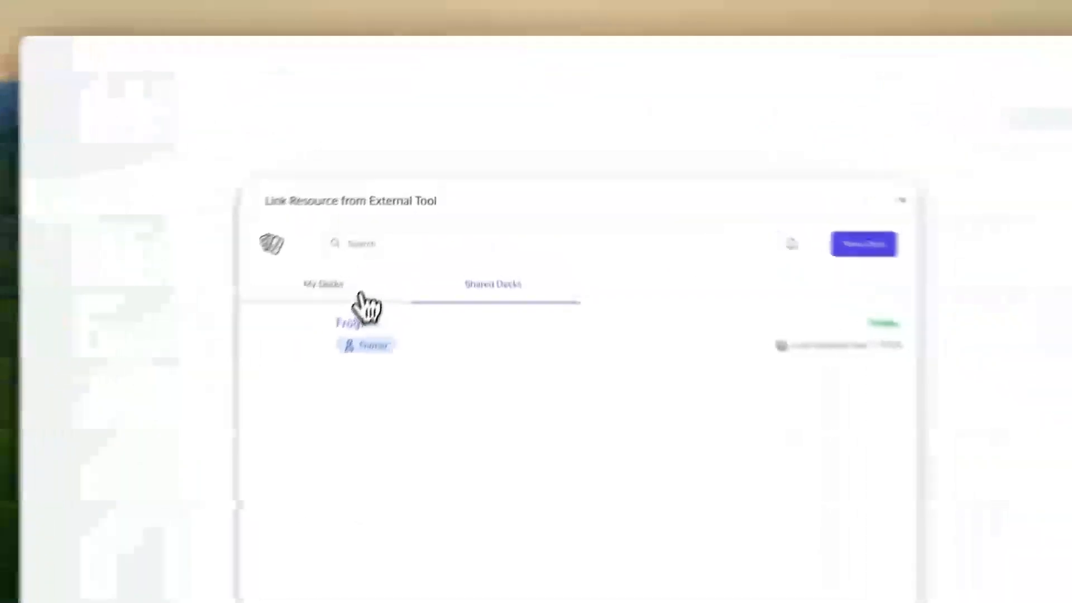
{"action": "left_click", "coordinate": [413, 220]}
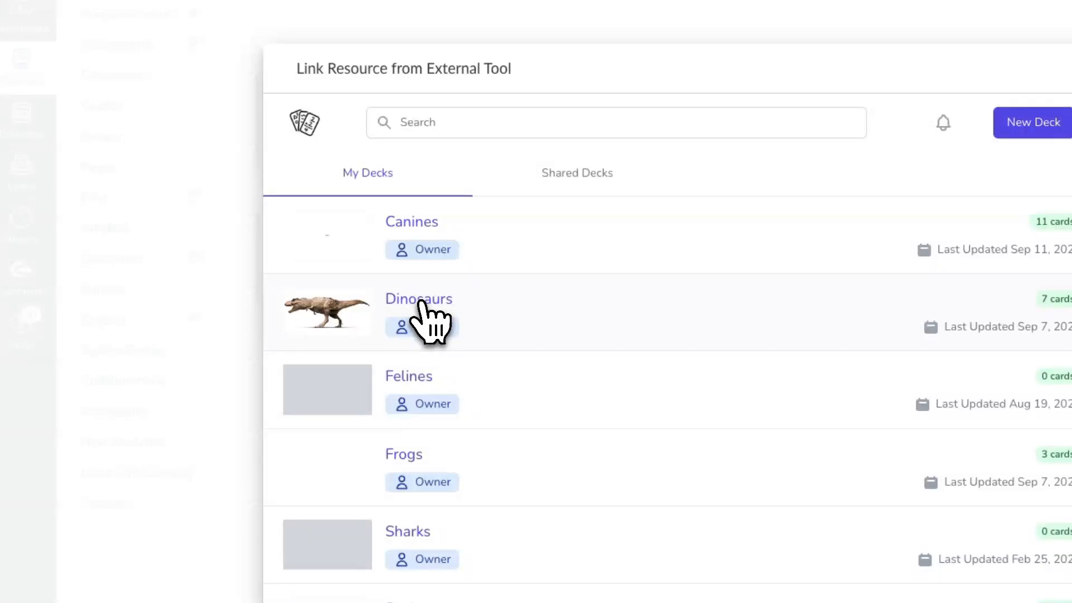
Add the Dinosaurs deck to the Links module and publish the new item.
{"action": "left_click", "coordinate": [469, 304]}
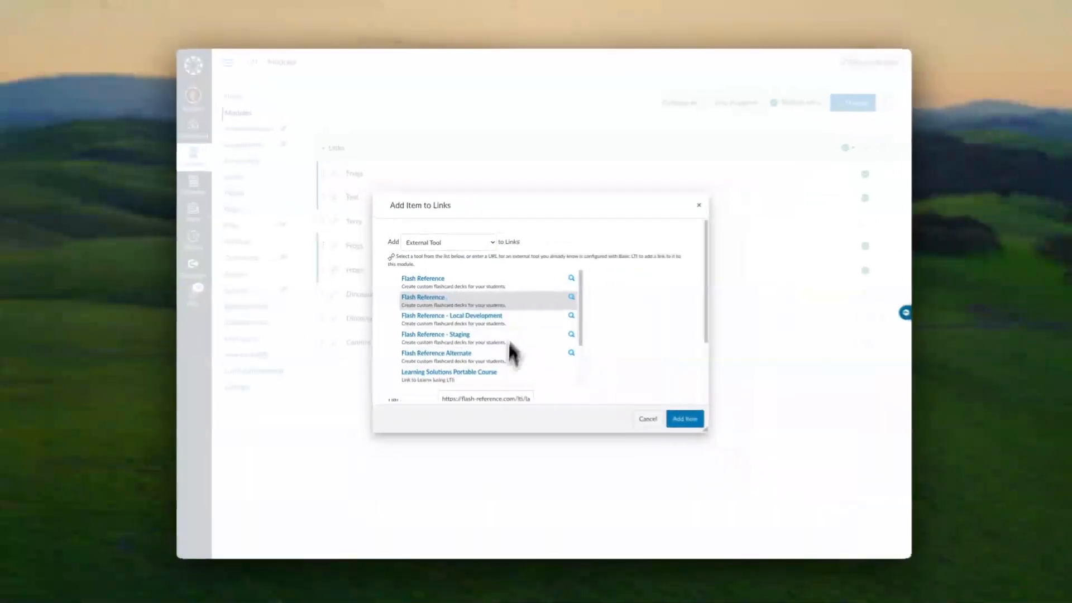
{"action": "scroll", "coordinate": [609, 316], "scroll_direction": "down", "scroll_amount": 2}
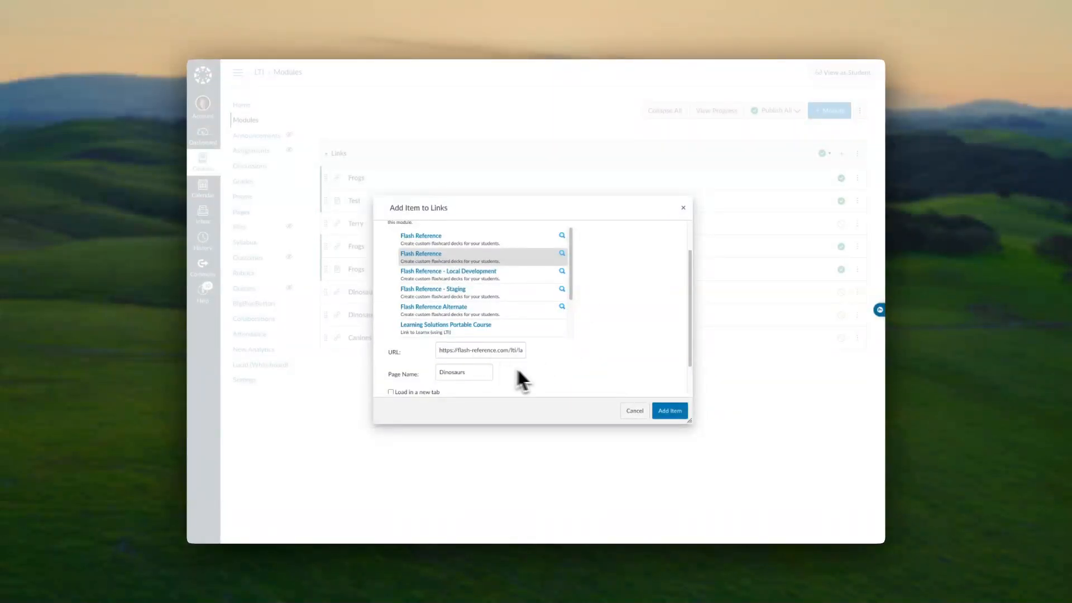
{"action": "scroll", "coordinate": [558, 374], "scroll_direction": "down", "scroll_amount": 1}
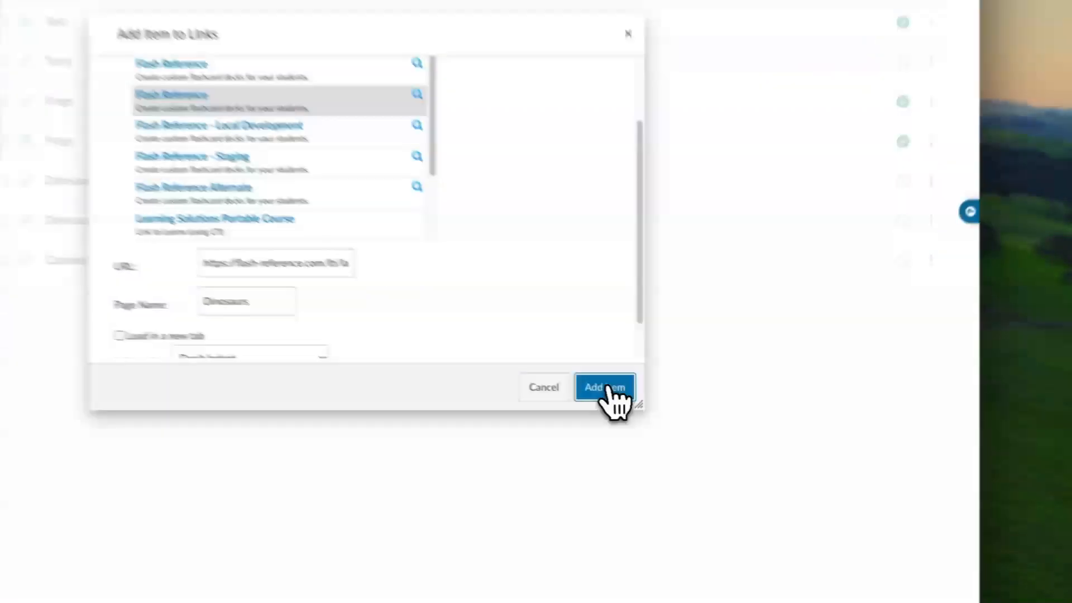
{"action": "left_click", "coordinate": [669, 412]}
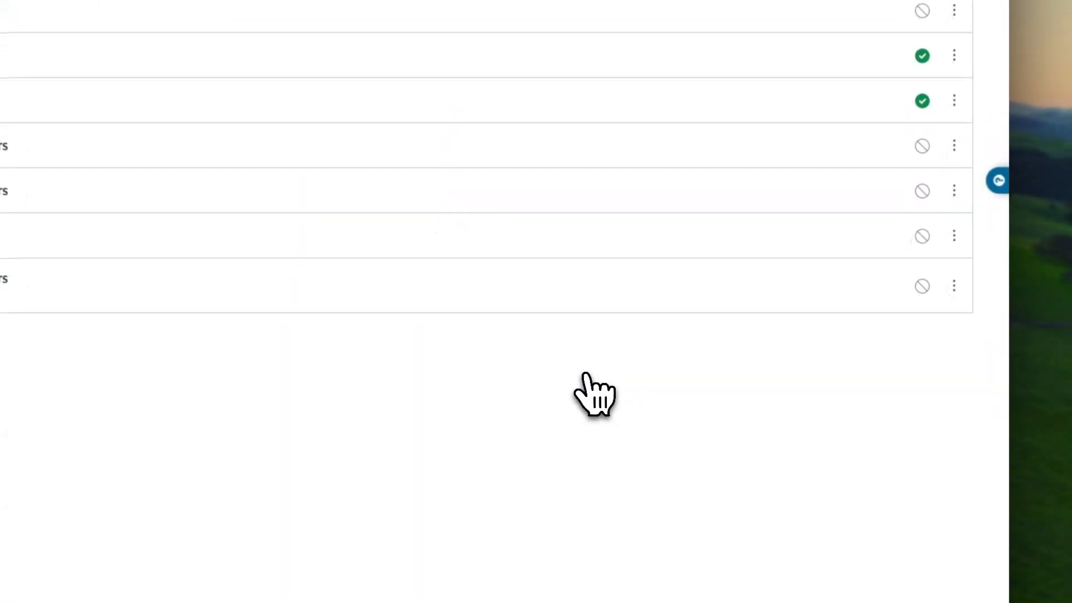
{"action": "left_click", "coordinate": [923, 274]}
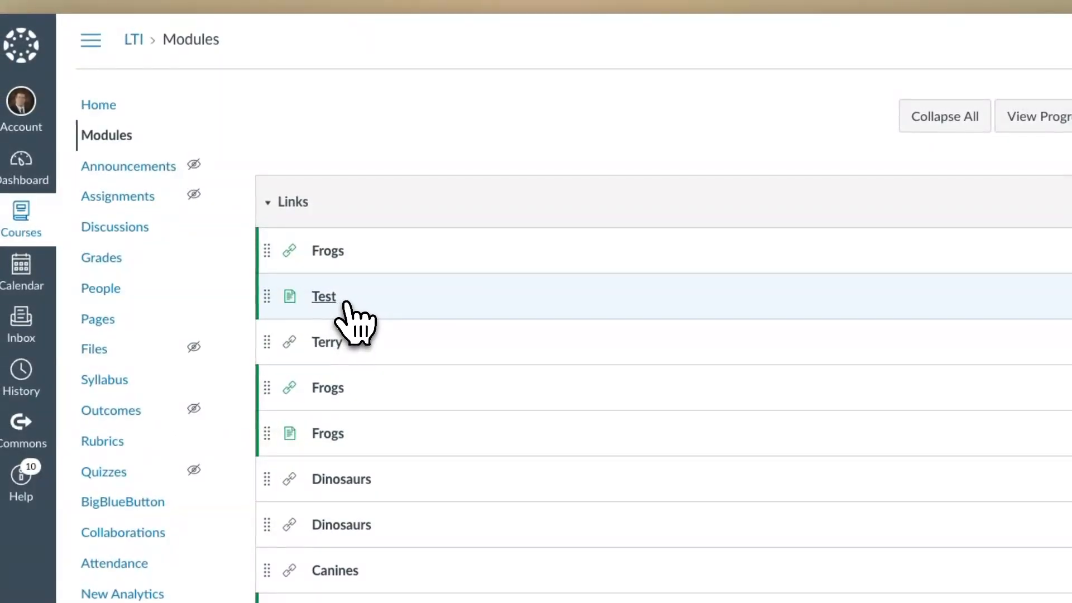
Open the Test page from the Links module for editing and add two new lines below its existing link.
{"action": "left_click", "coordinate": [329, 293]}
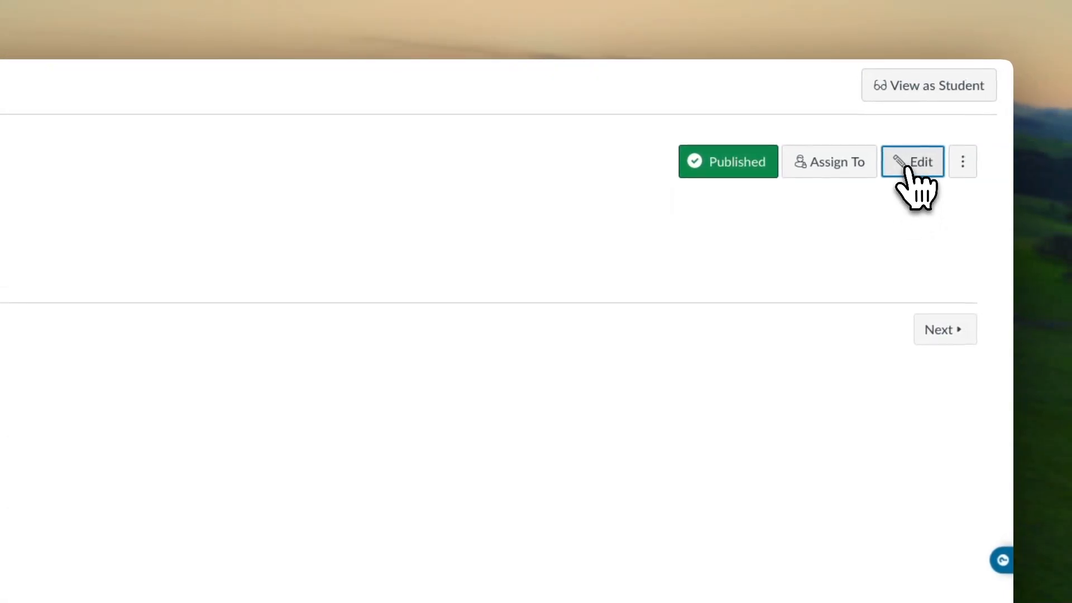
{"action": "left_click", "coordinate": [993, 154]}
{"action": "left_click", "coordinate": [472, 374]}
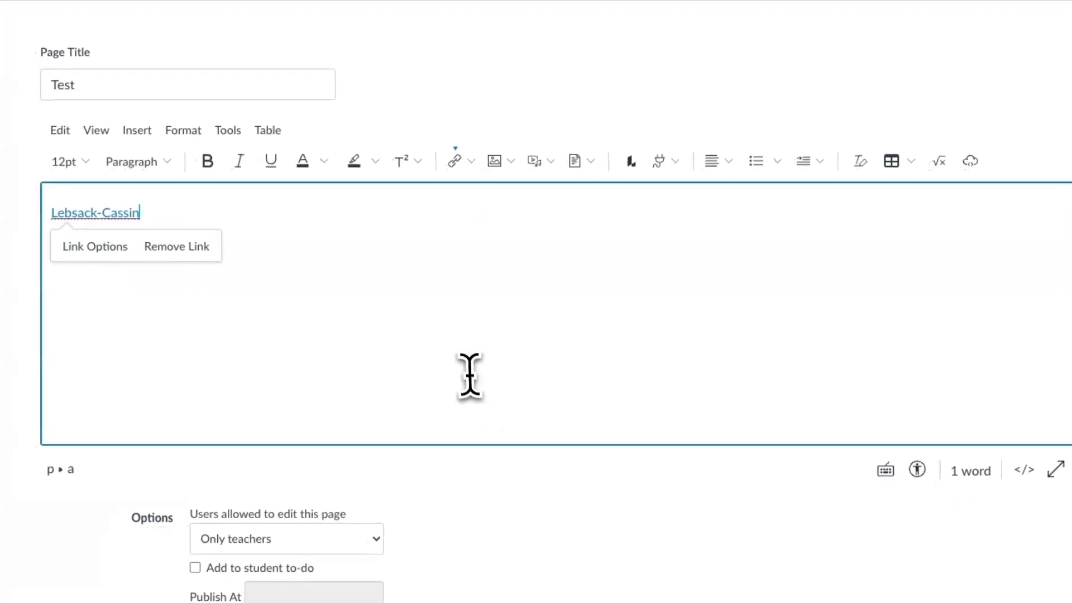
{"action": "key", "text": "Return"}
{"action": "key", "text": "Return"}
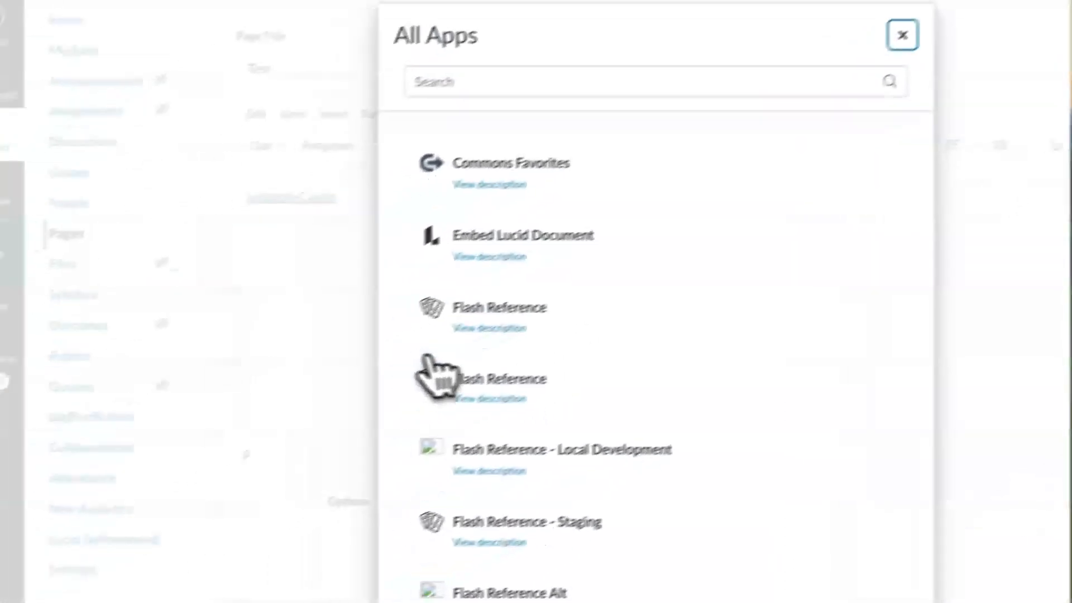
Insert a link to the own Dinosaurs deck through the Flash Reference app and save the page.
{"action": "left_click", "coordinate": [318, 449]}
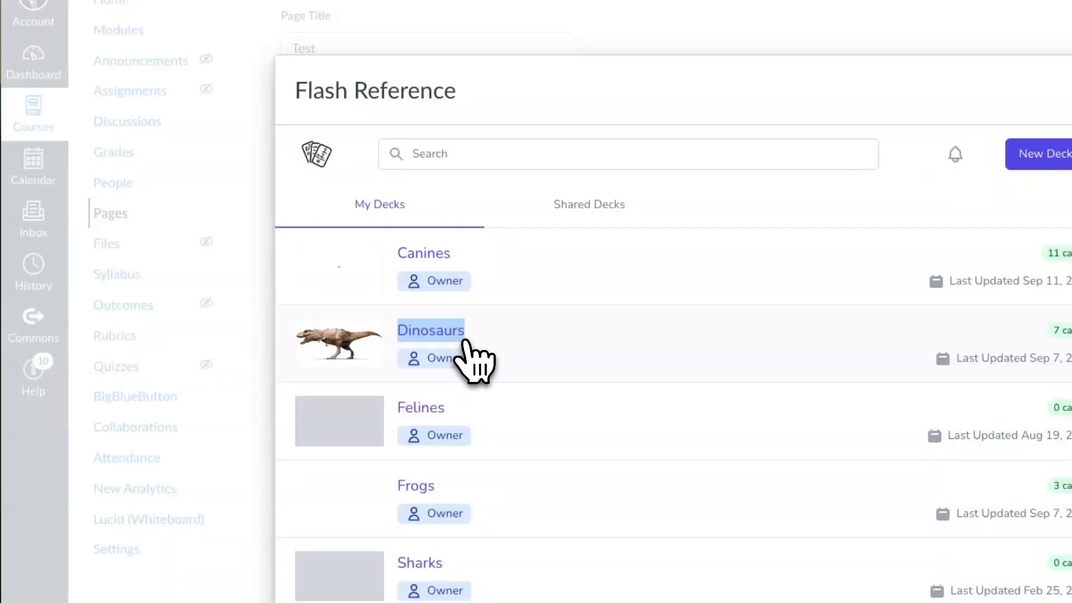
{"action": "left_click", "coordinate": [497, 361]}
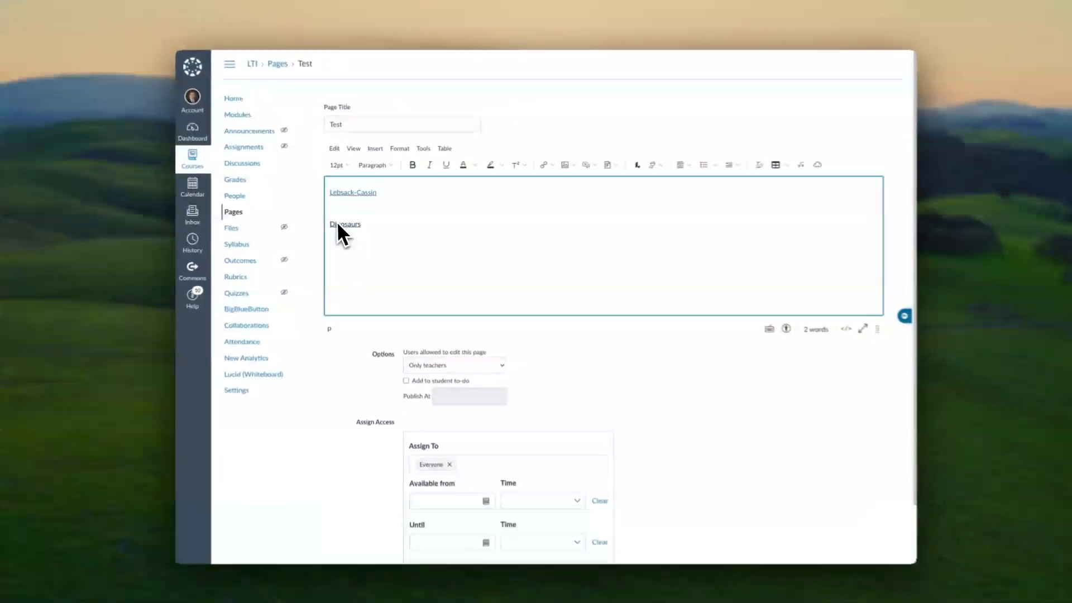
{"action": "scroll", "coordinate": [614, 312], "scroll_direction": "down", "scroll_amount": 3}
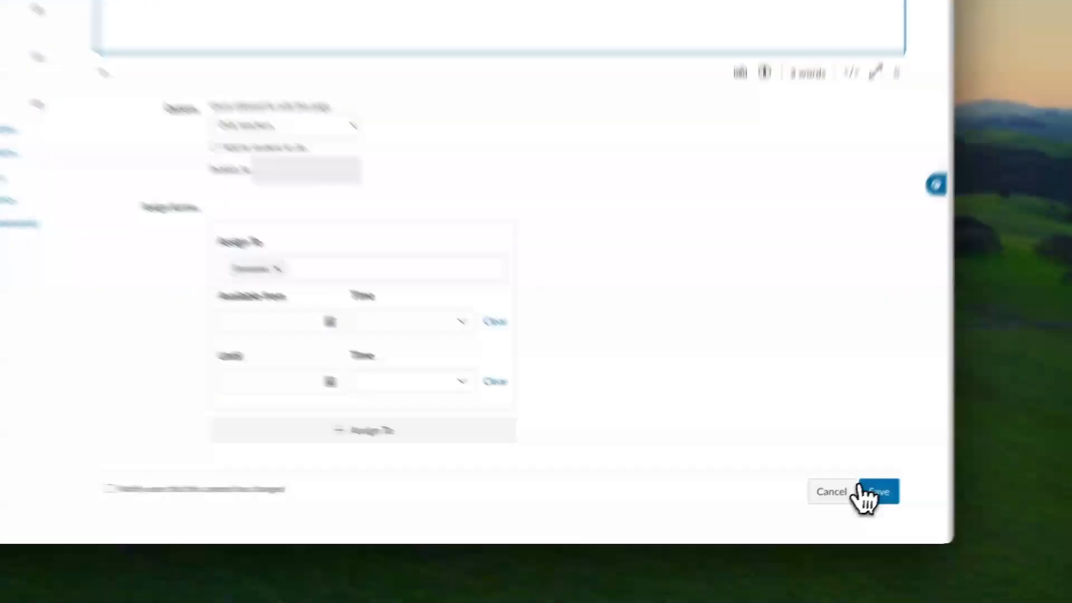
{"action": "left_click", "coordinate": [836, 509]}
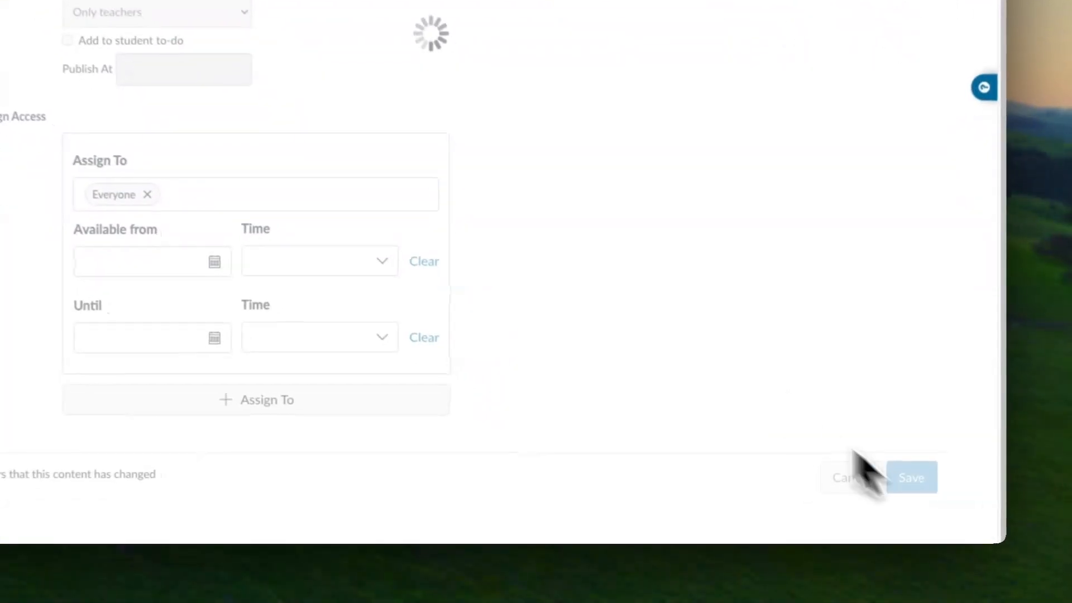